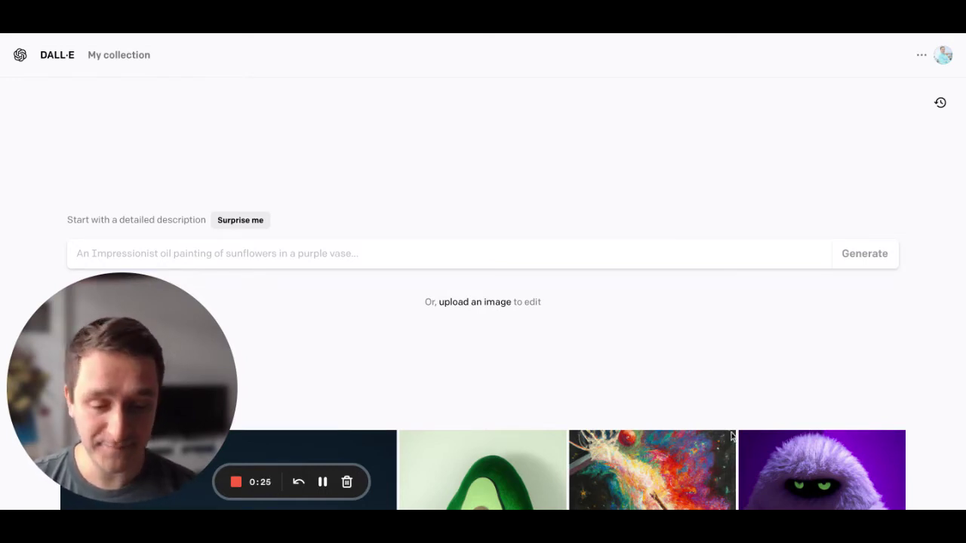
Scroll down the gallery to browse the first example images and their prompts
scroll(657, 364, down, 3)
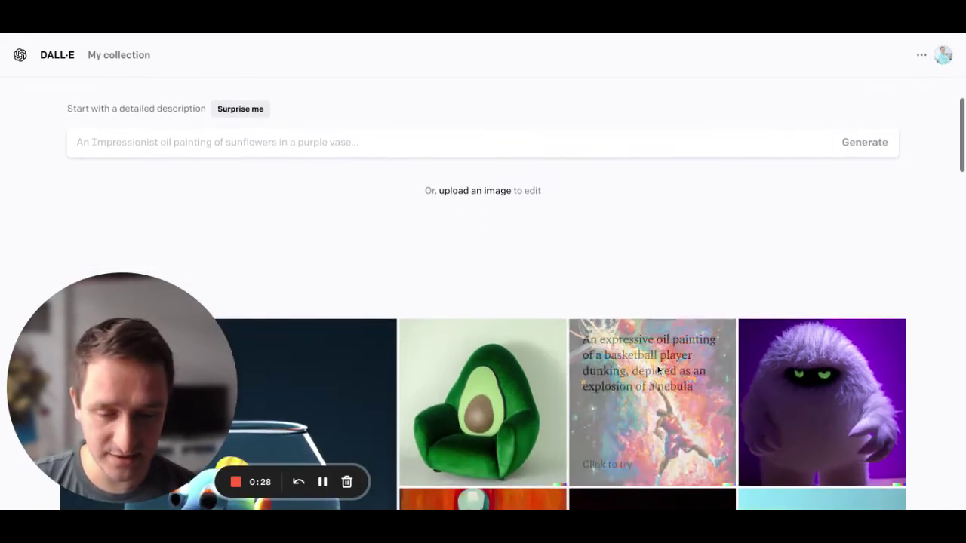
scroll(657, 366, down, 3)
scroll(474, 339, down, 2)
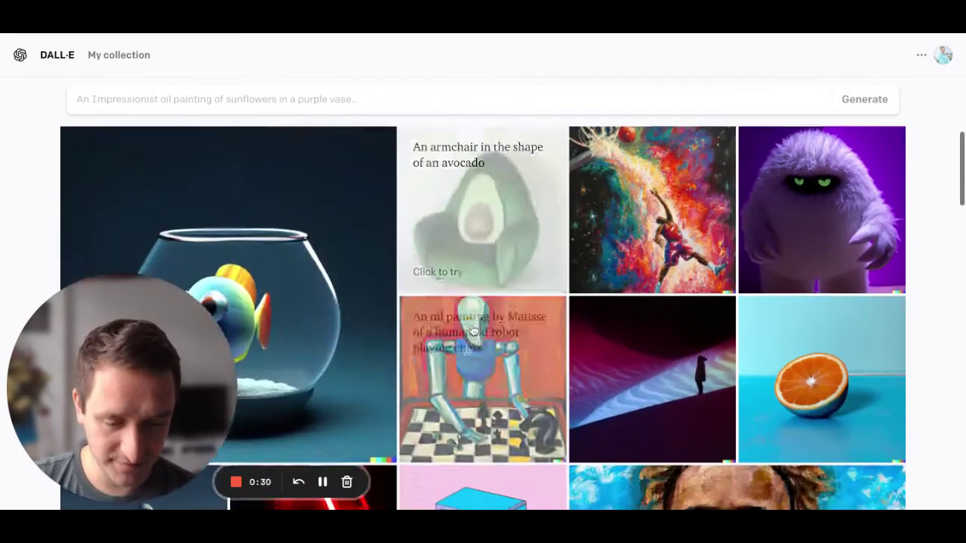
scroll(332, 351, down, 1)
scroll(450, 333, up, 1)
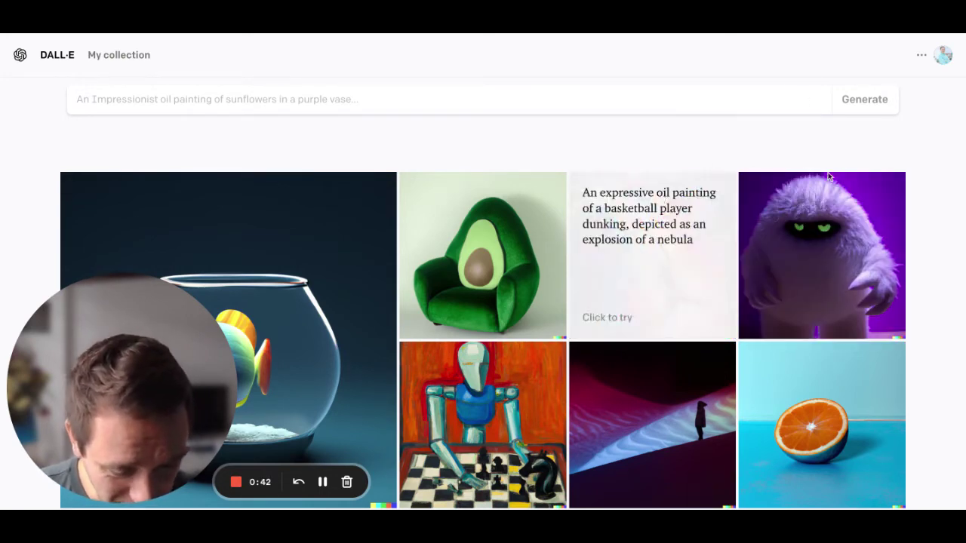
Keep scrolling to read more prompts, such as 'A centered explosion of colorful powder on a black background'
scroll(930, 275, down, 1)
scroll(930, 269, down, 1)
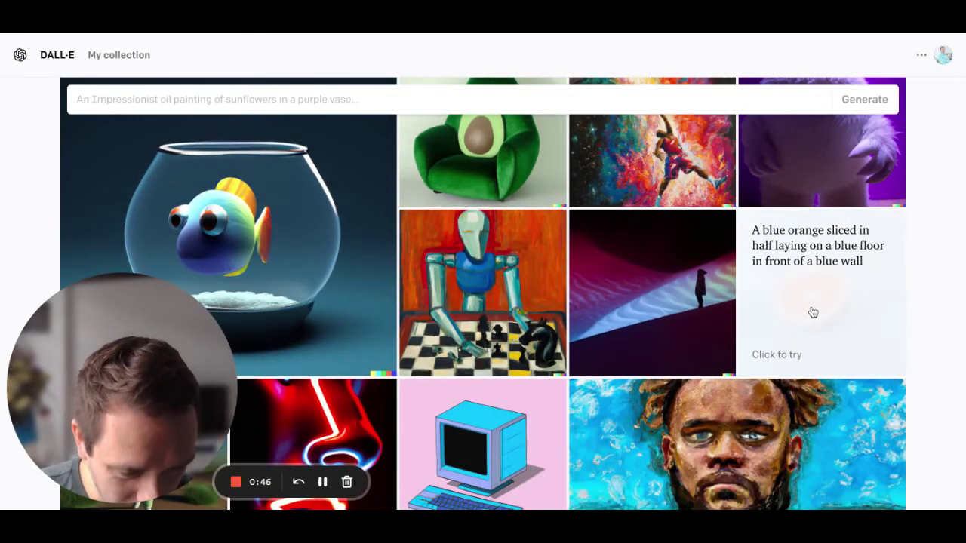
scroll(810, 310, down, 3)
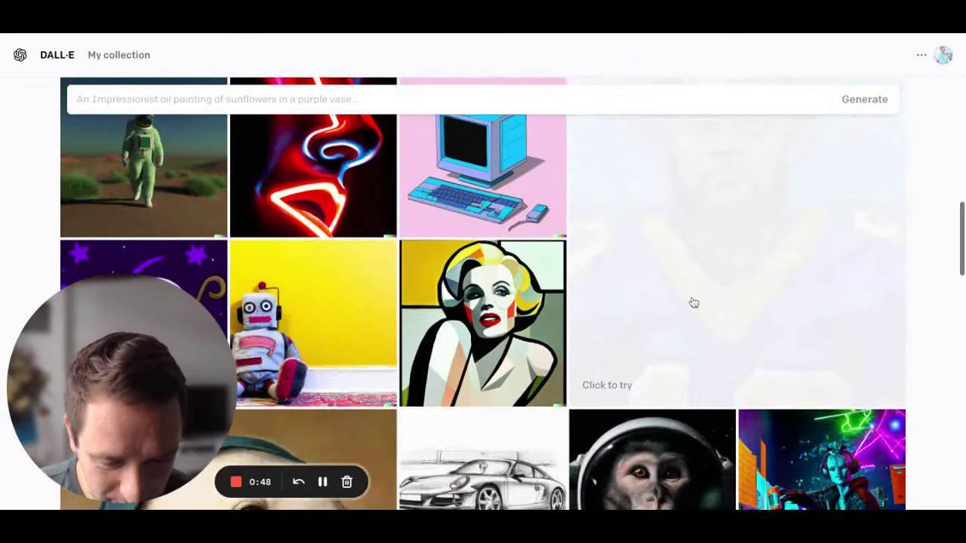
scroll(470, 337, down, 1)
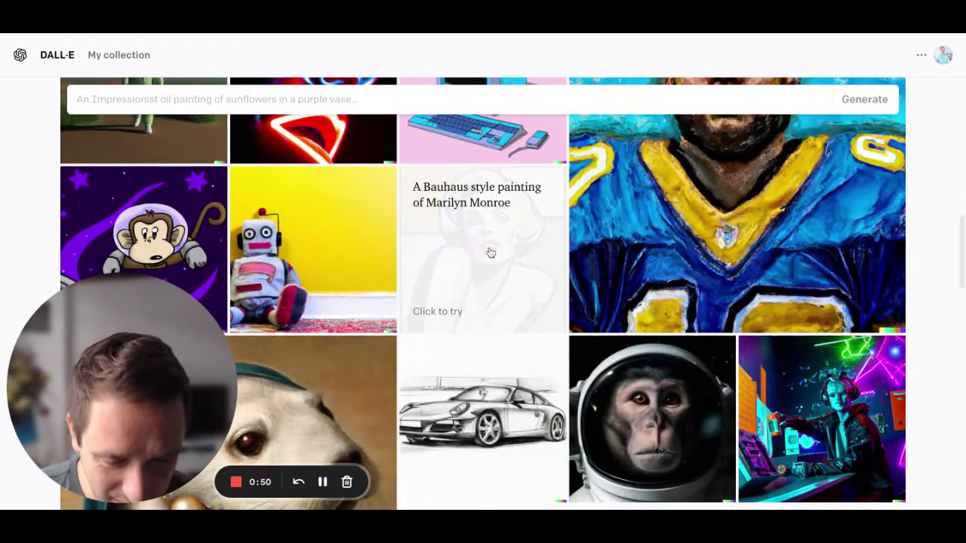
scroll(490, 253, down, 2)
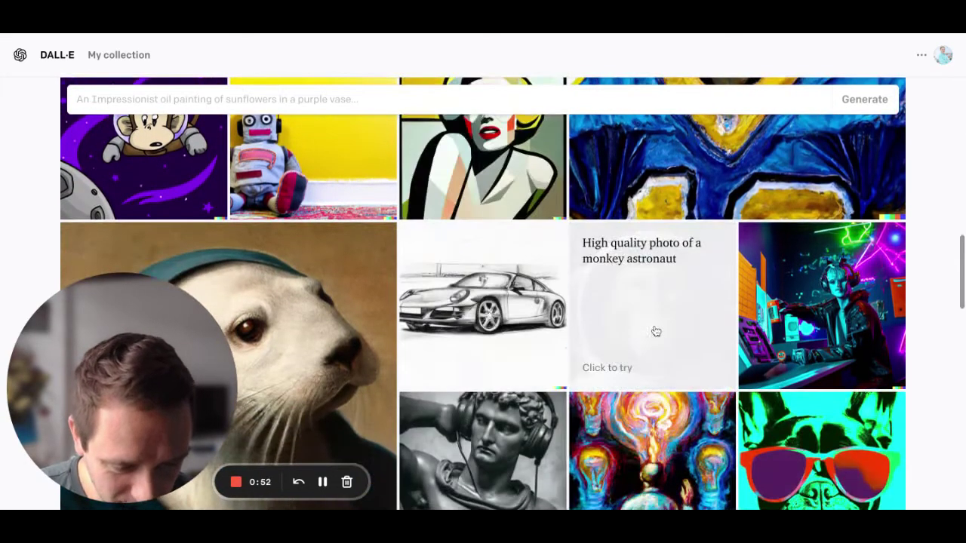
scroll(678, 297, down, 1)
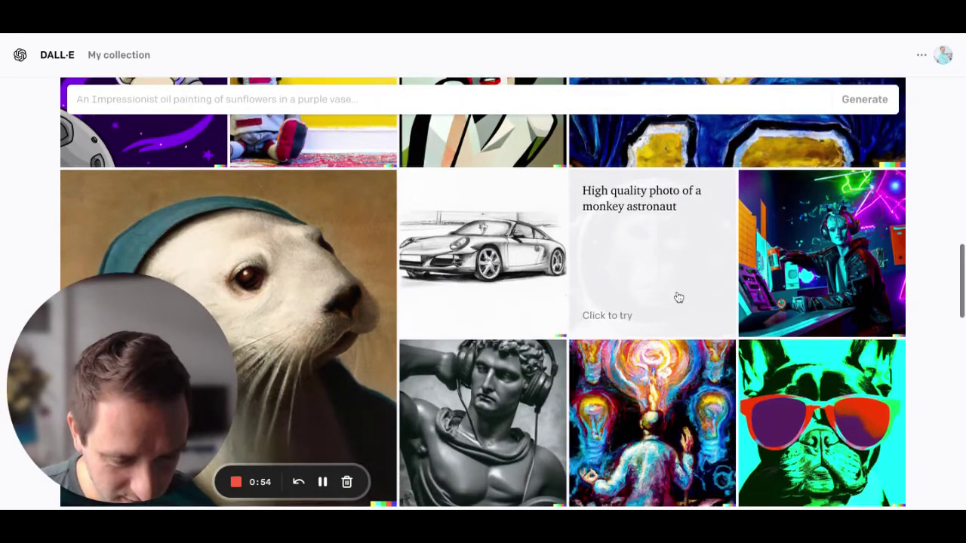
scroll(892, 280, down, 1)
scroll(521, 341, down, 1)
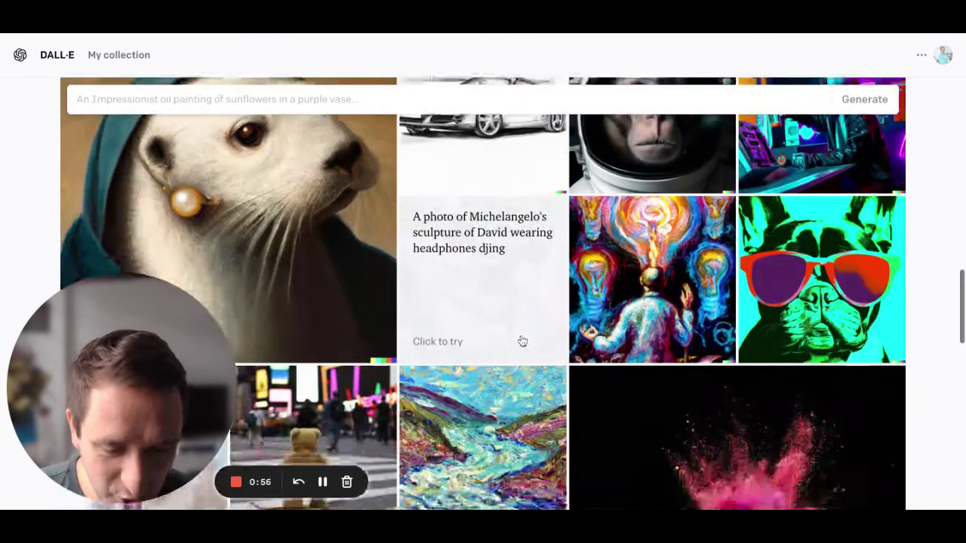
scroll(597, 362, down, 2)
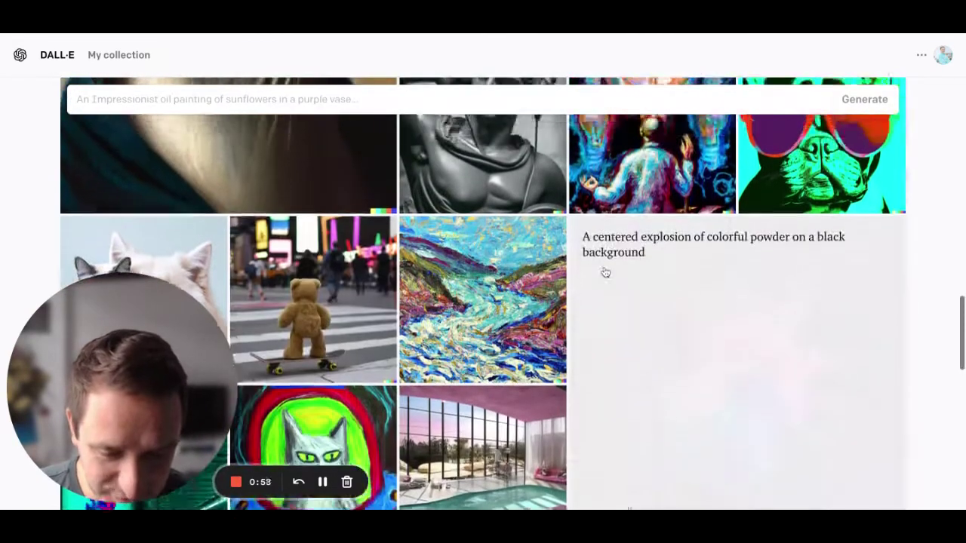
Scroll to the gallery's bottom, then back up to the empty prompt box with 'Surprise me'
scroll(591, 278, down, 1)
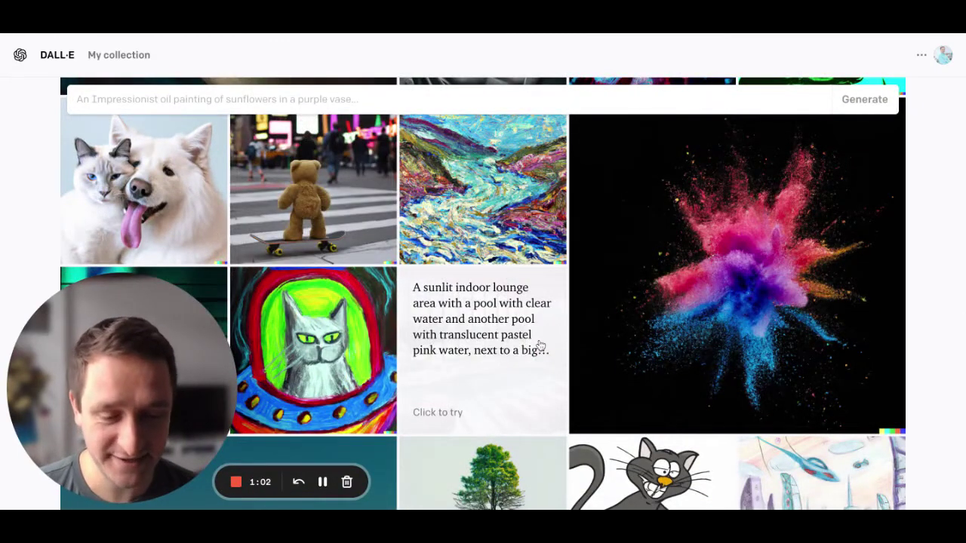
scroll(540, 346, down, 2)
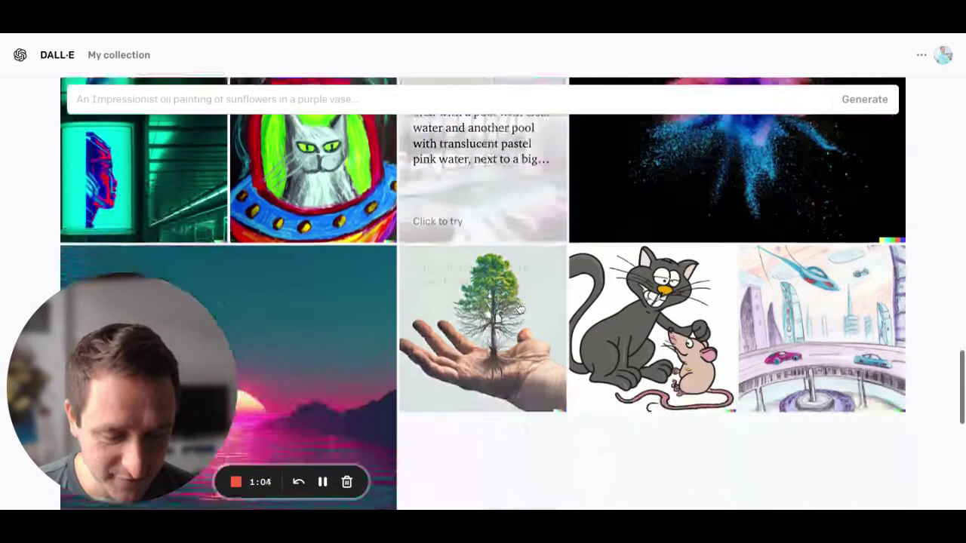
scroll(520, 310, down, 2)
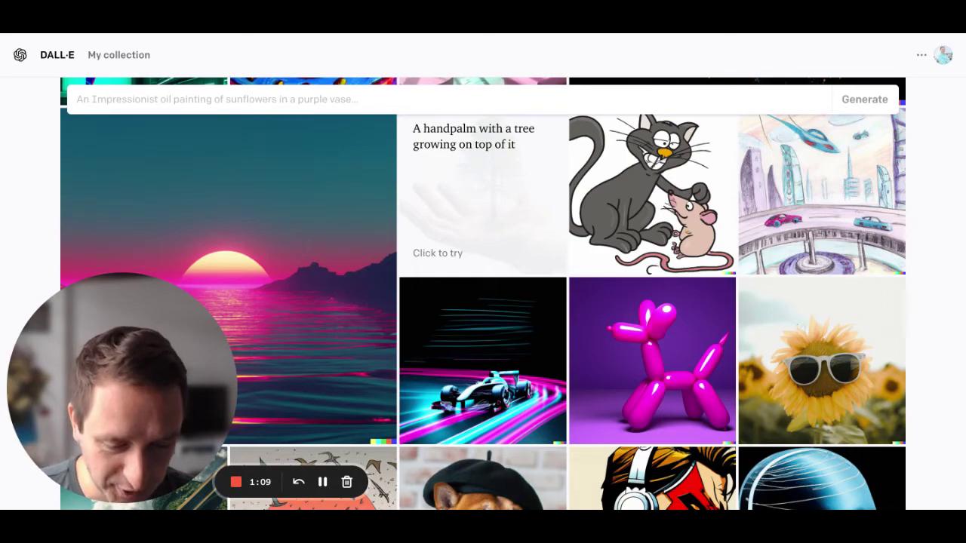
scroll(515, 367, down, 5)
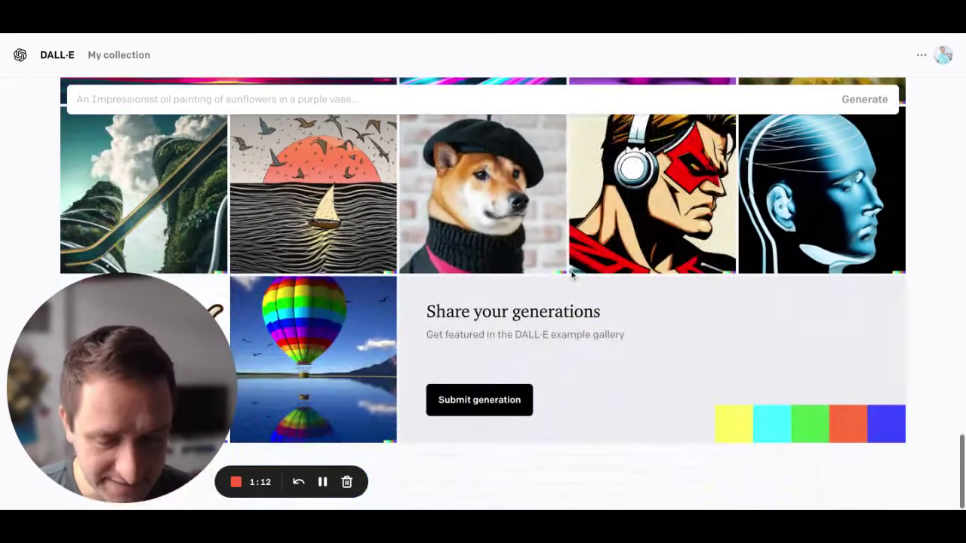
scroll(307, 204, up, 4)
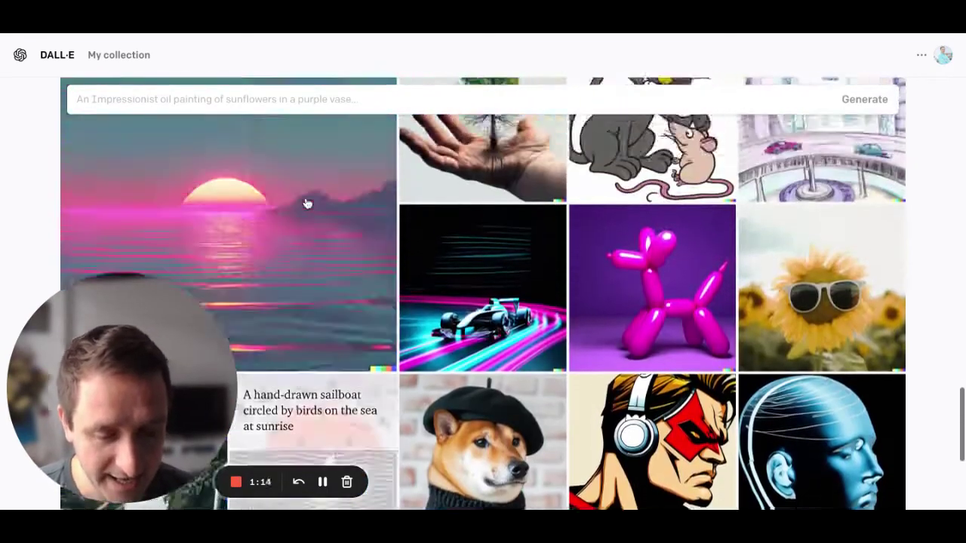
scroll(306, 204, down, 4)
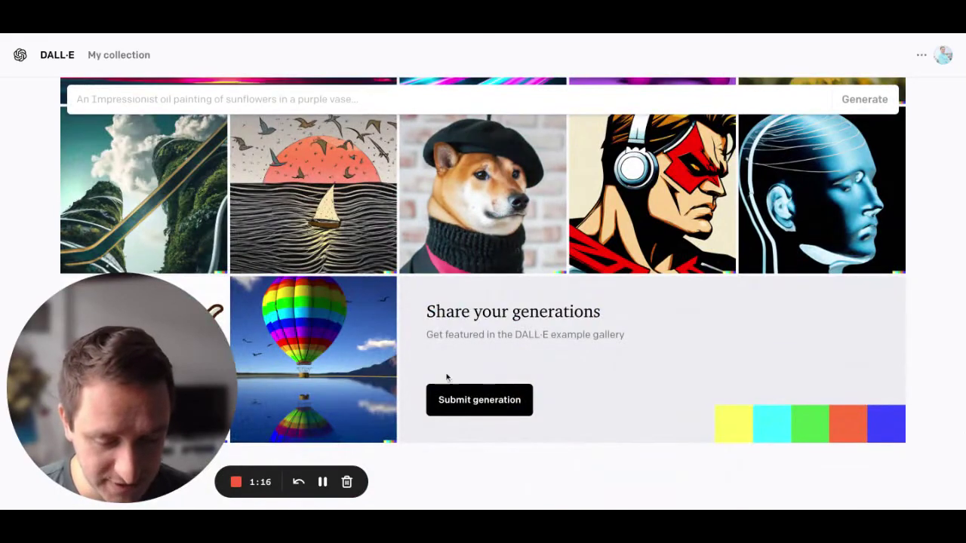
scroll(324, 268, up, 15)
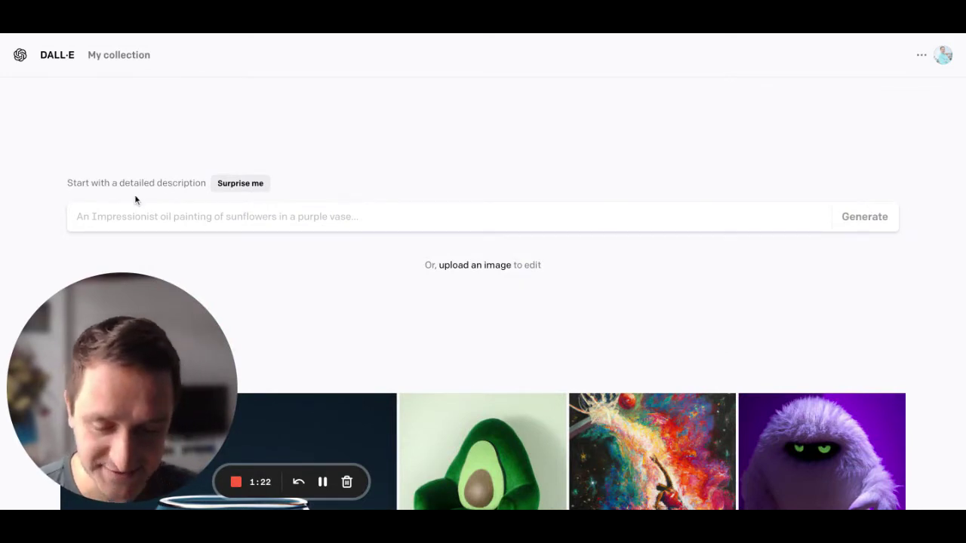
Enter the prompt 'two cats on a skateboard in a park, realistic photo', fixing the typos
click(144, 215)
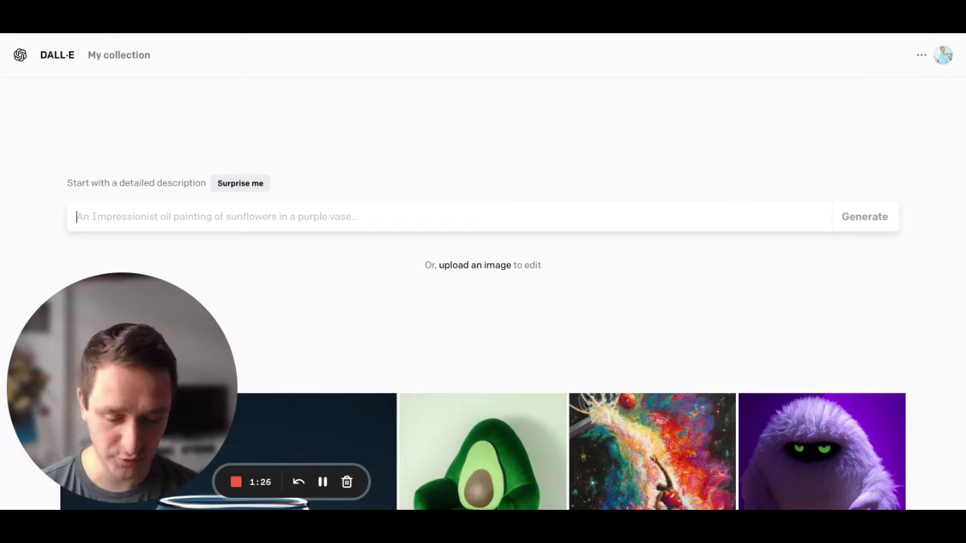
text(an ima)
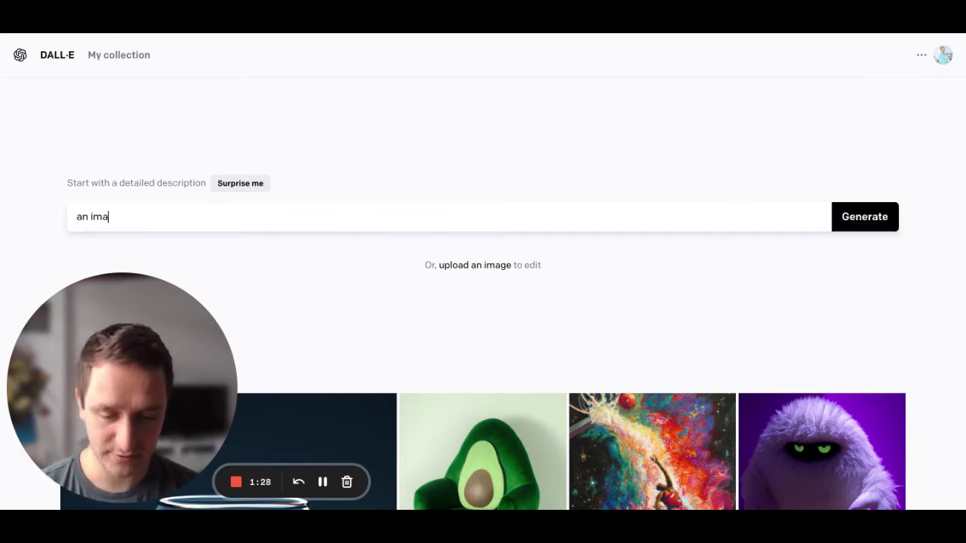
text(ge)
key(BackSpace)
key(BackSpace)
key(BackSpace)
key(BackSpace)
key(BackSpace)
key(BackSpace)
key(BackSpace)
key(BackSpace)
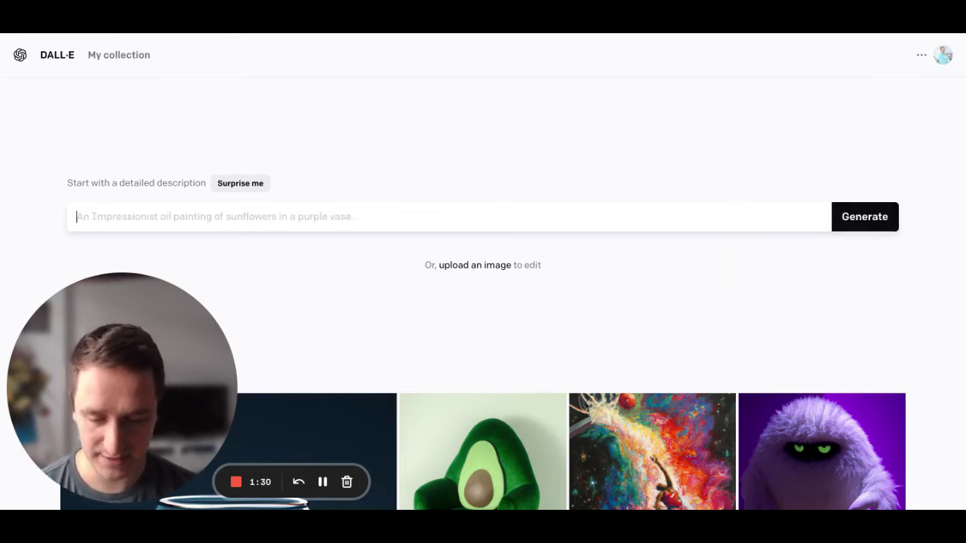
text(two cats)
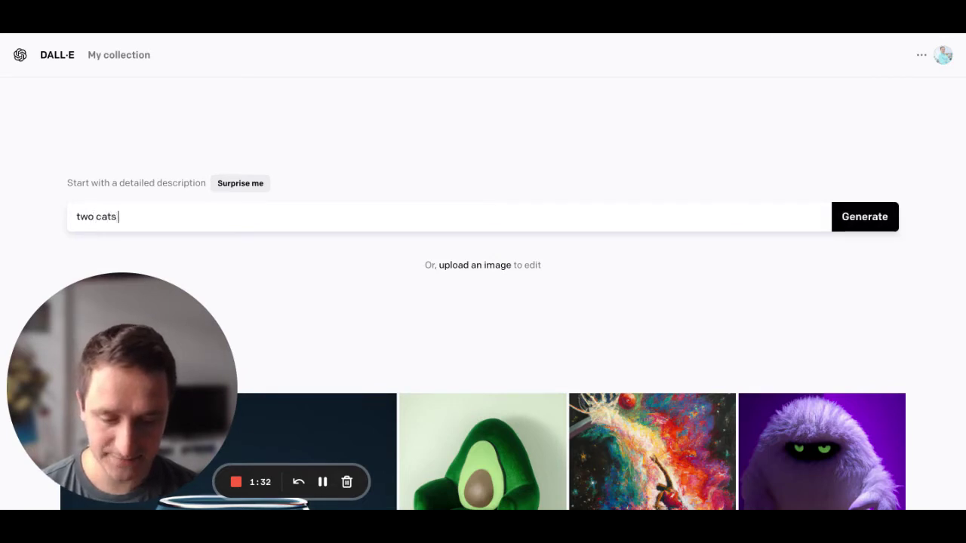
text( on a shatebo)
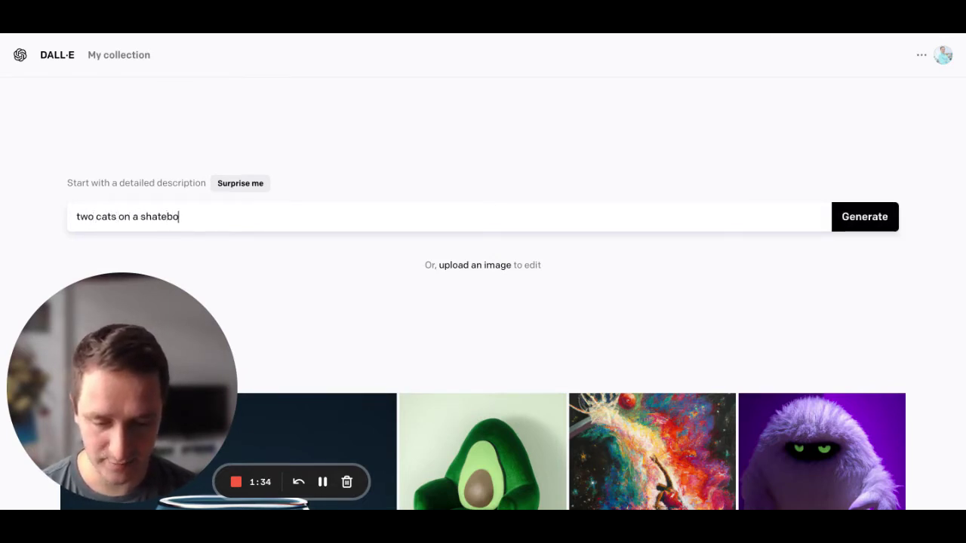
key(BackSpace)
key(BackSpace)
key(BackSpace)
key(BackSpace)
key(BackSpace)
key(BackSpace)
text(kate)
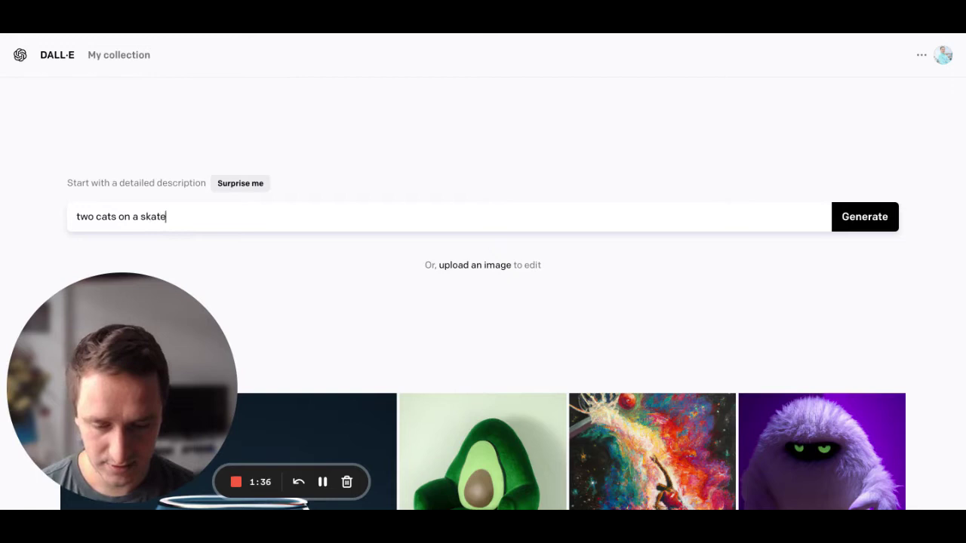
text(board in a p)
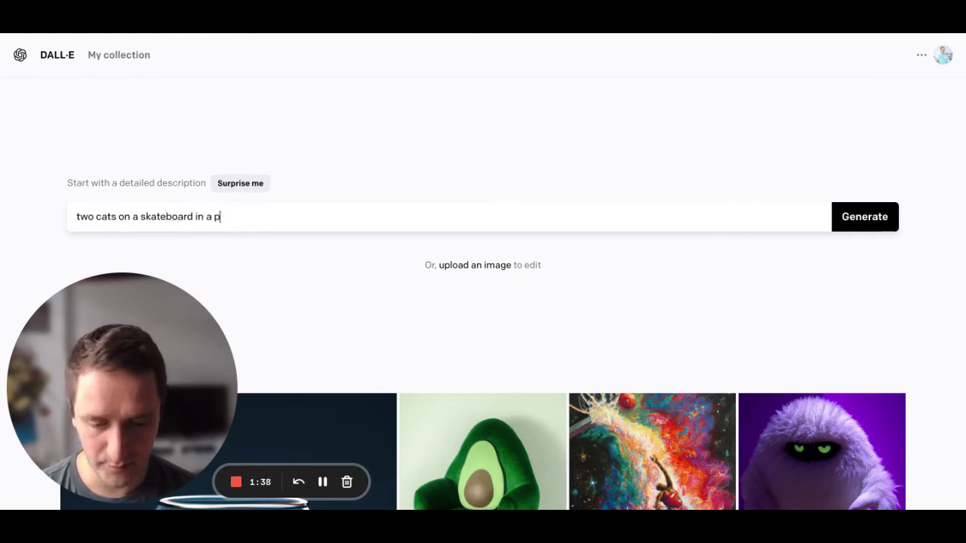
text(ark, )
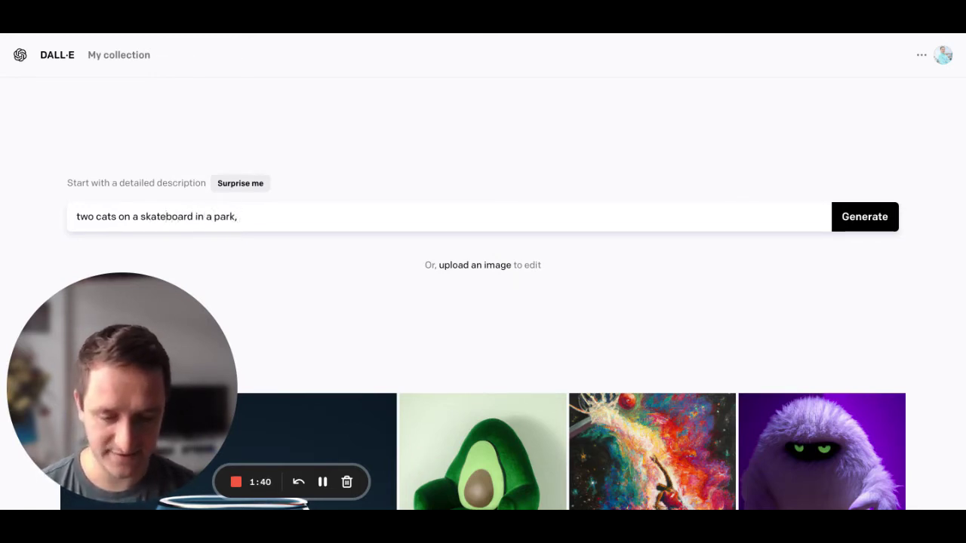
text(realistic photo)
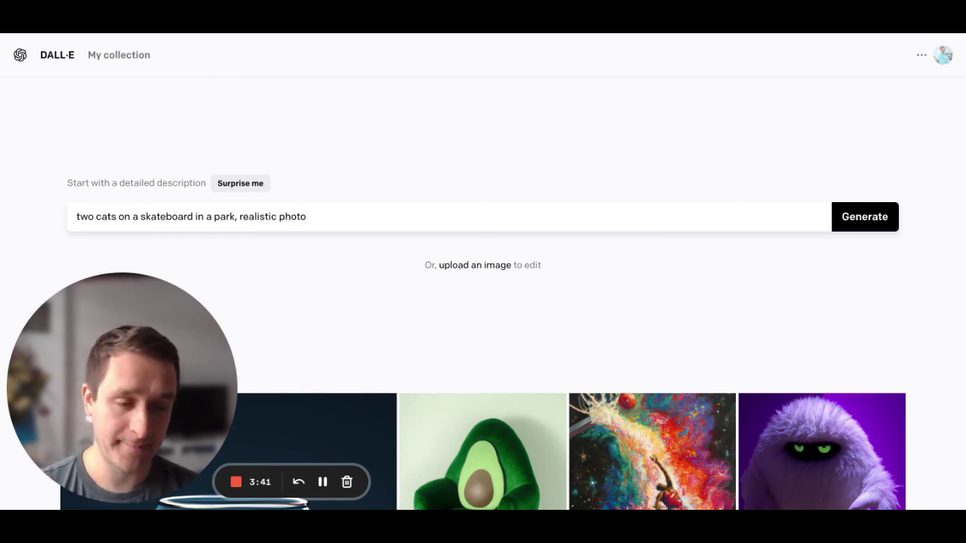
scroll(378, 166, down, 3)
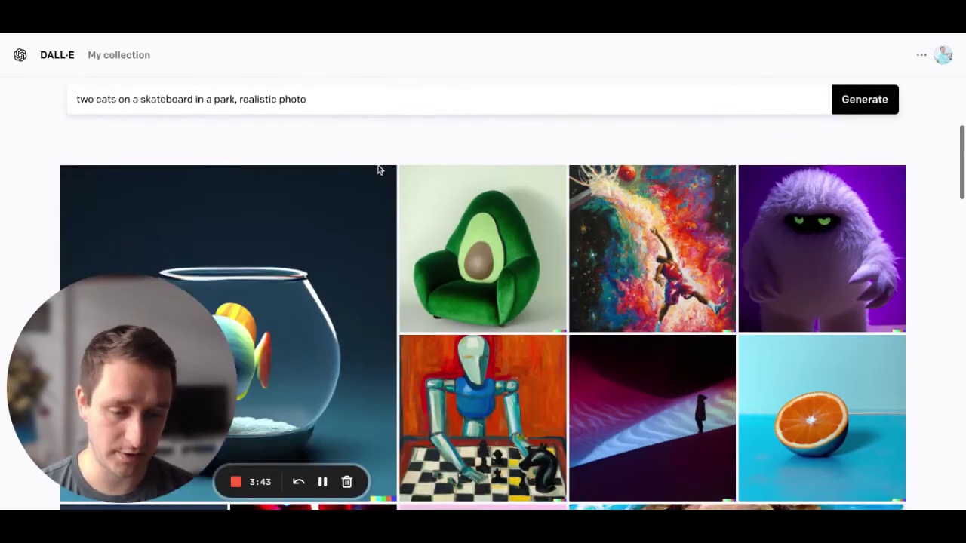
scroll(434, 303, down, 3)
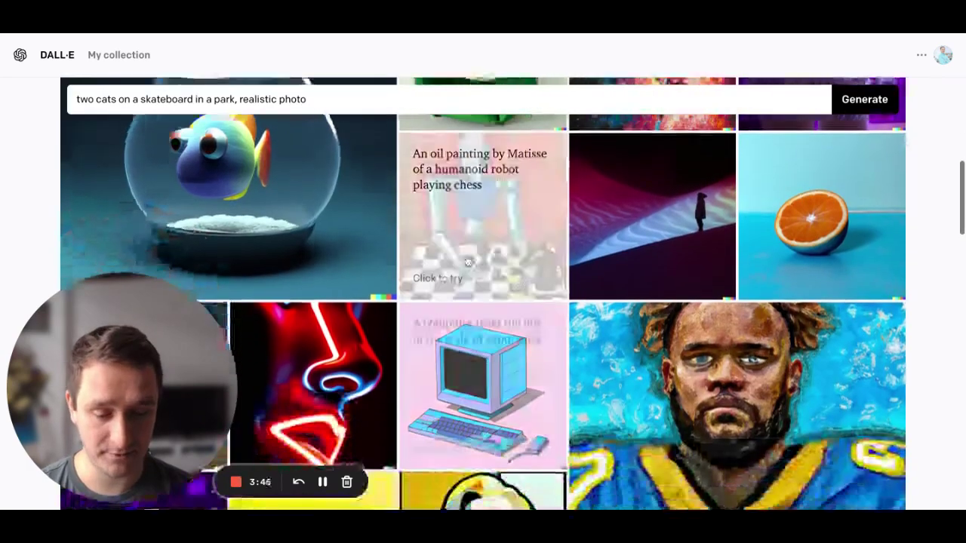
scroll(434, 302, up, 6)
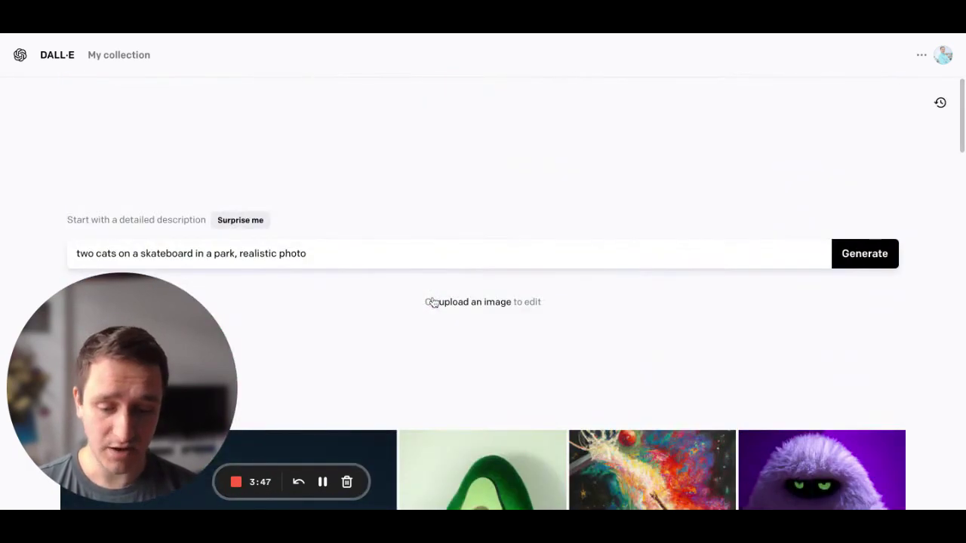